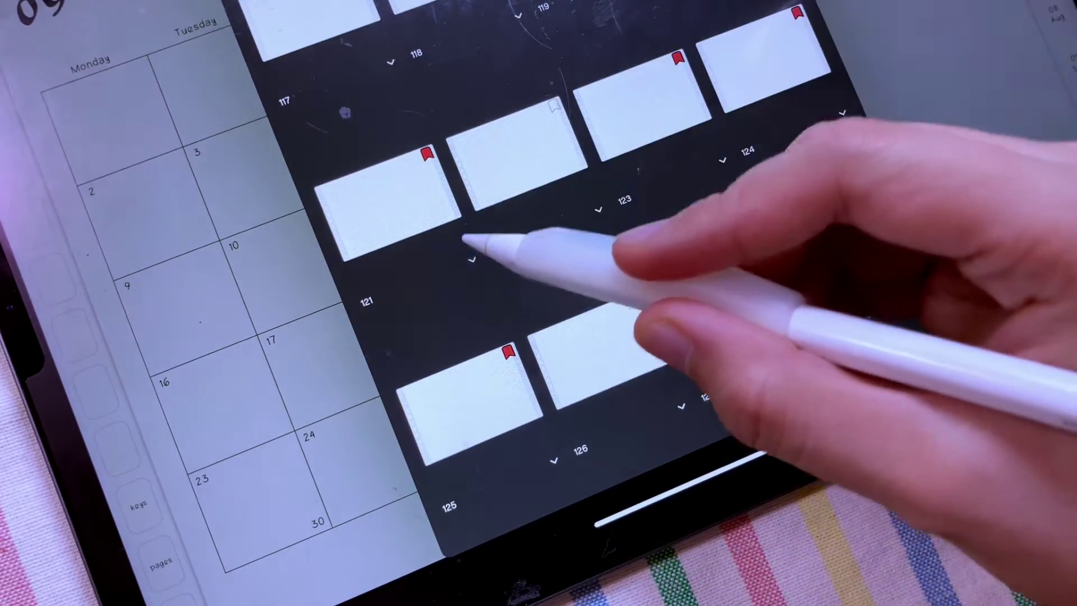
# Duplicate the blank journaling page and drag the copy to its new spot in the planner
pyautogui.rightClick(471, 236)
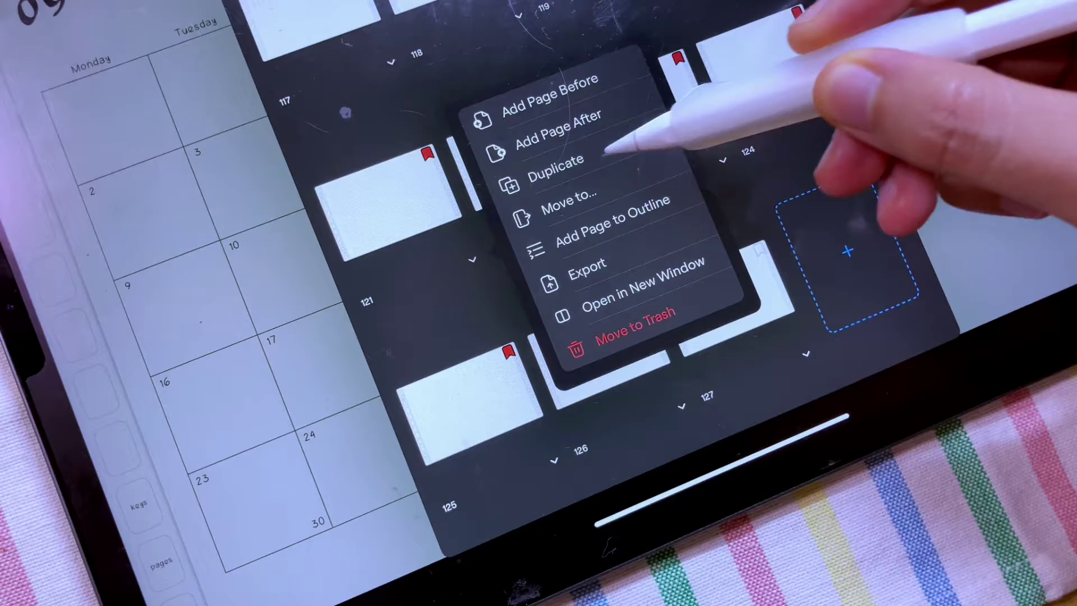
pyautogui.click(610, 146)
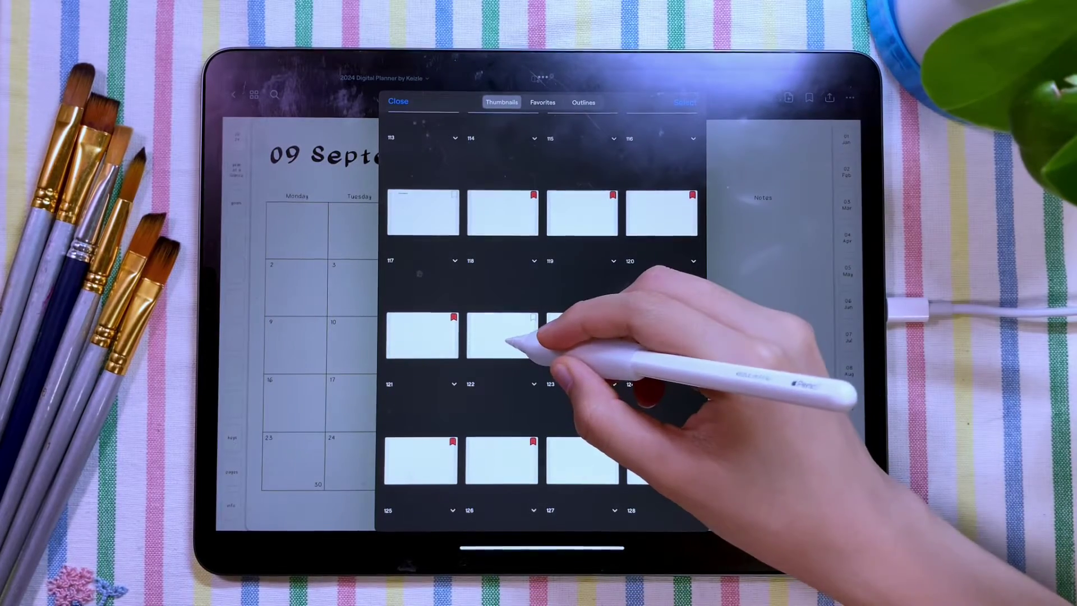
pyautogui.moveTo(515, 310)
pyautogui.mouseDown()
pyautogui.moveTo(556, 120)
pyautogui.moveTo(581, 122)
pyautogui.moveTo(599, 245)
pyautogui.moveTo(394, 394)
pyautogui.moveTo(432, 421)
pyautogui.mouseUp()
# Flip through the planner sections to the blank lined journaling page
pyautogui.click(420, 430)
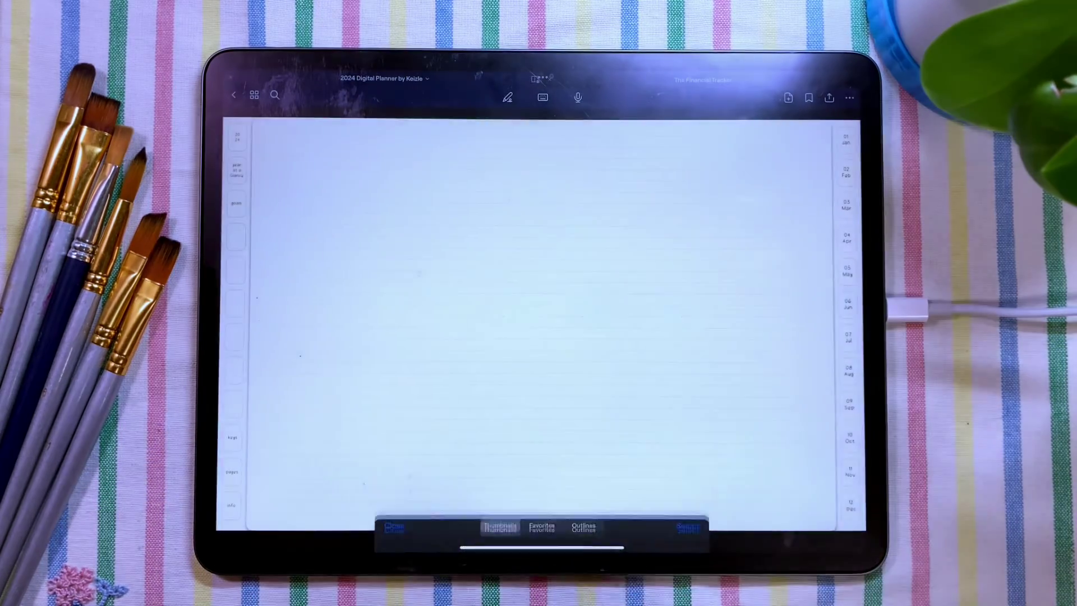
pyautogui.moveTo(290, 505); pyautogui.dragTo(438, 472)
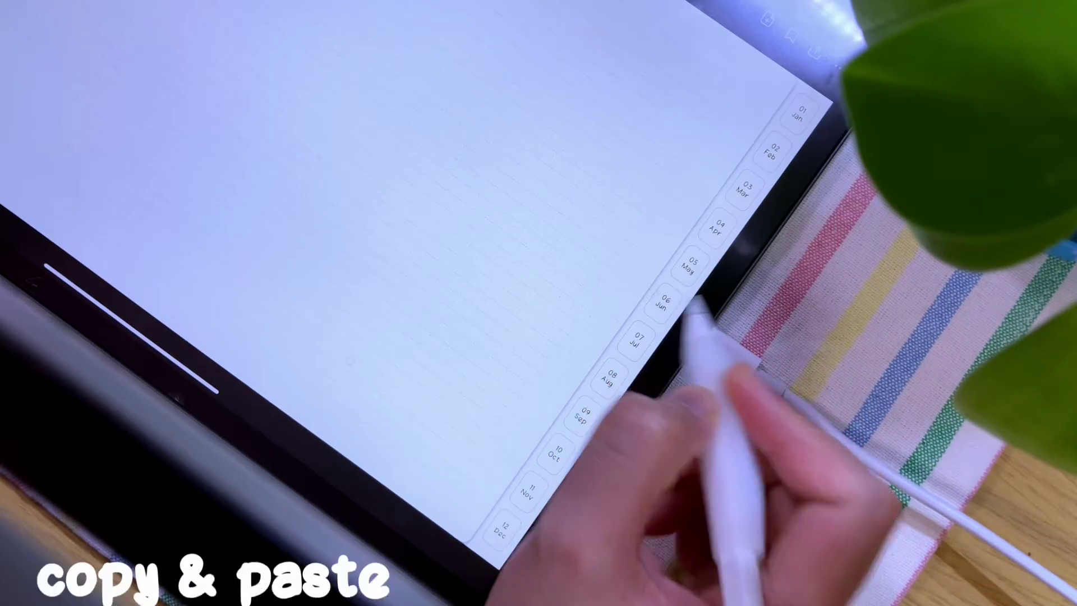
pyautogui.click(660, 305)
pyautogui.moveTo(505, 437); pyautogui.dragTo(252, 319)
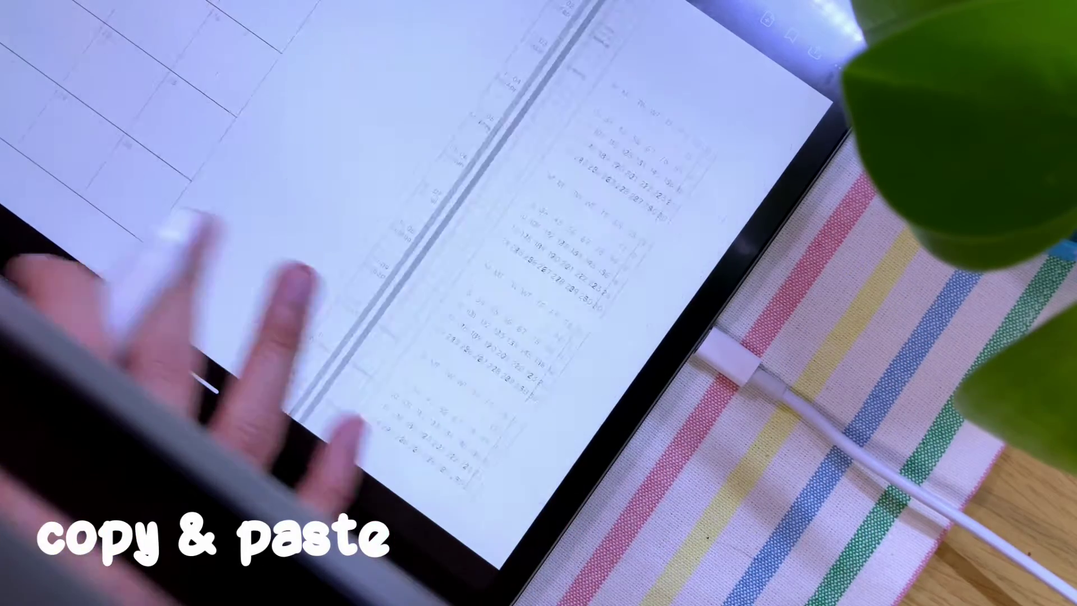
pyautogui.click(444, 344)
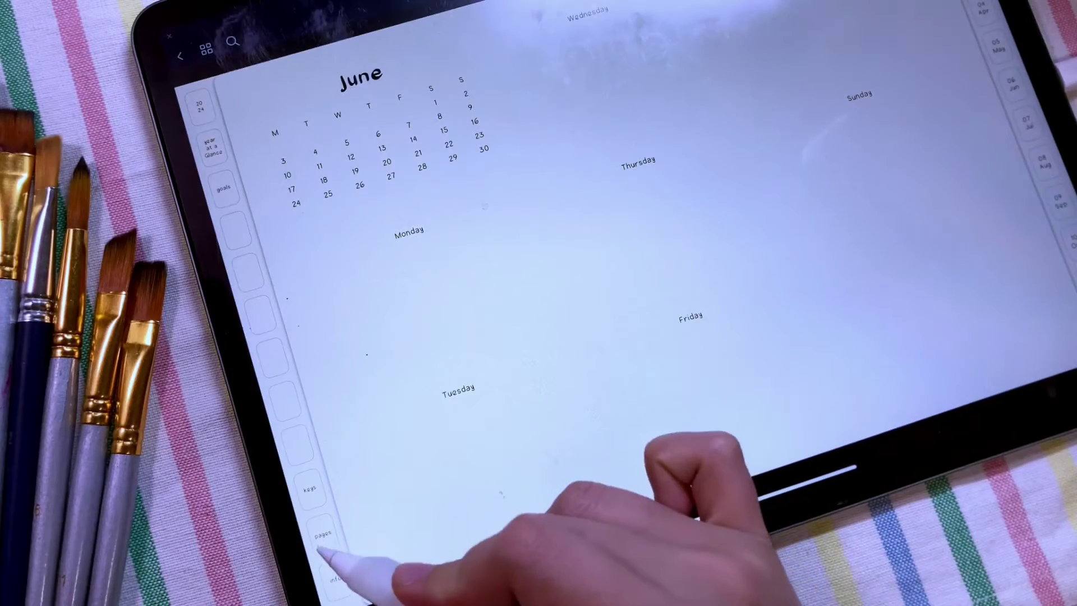
pyautogui.click(322, 546)
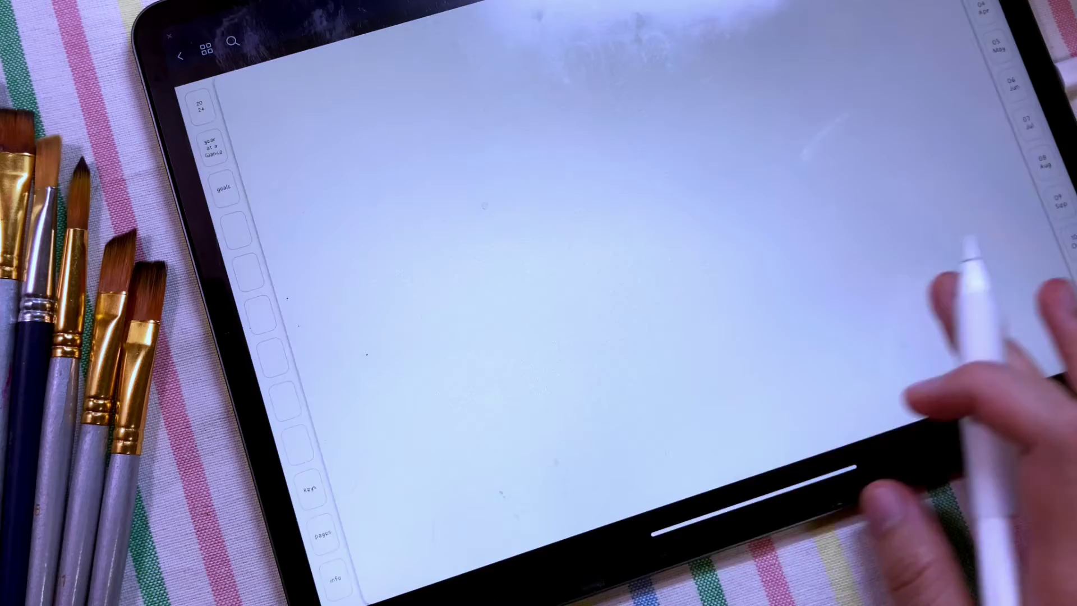
pyautogui.click(970, 246)
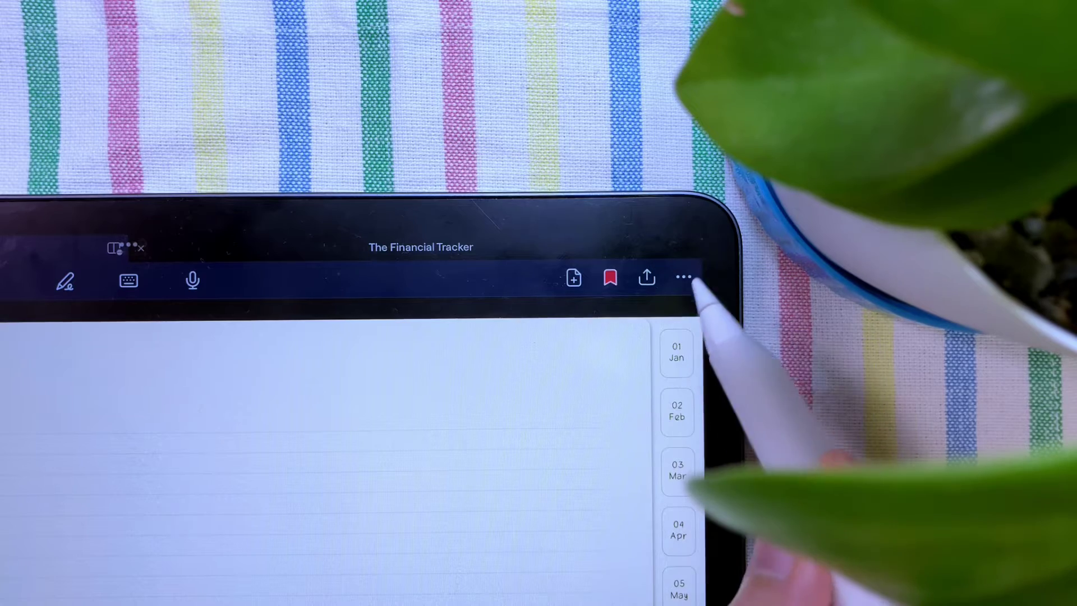
# Copy the blank lined page, then go to the June weekly planning page
pyautogui.click(683, 278)
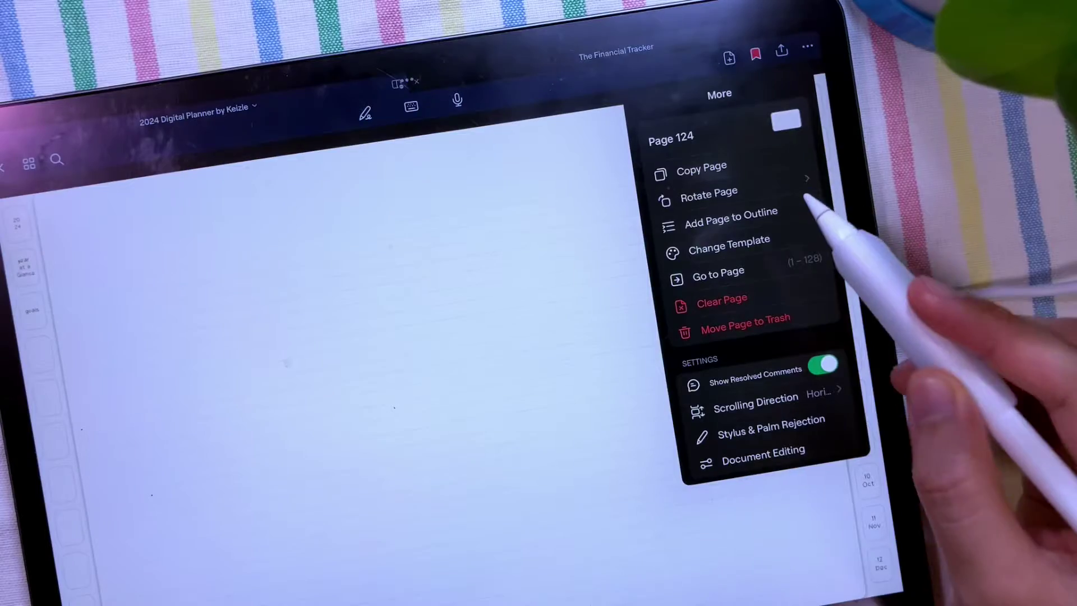
pyautogui.click(758, 167)
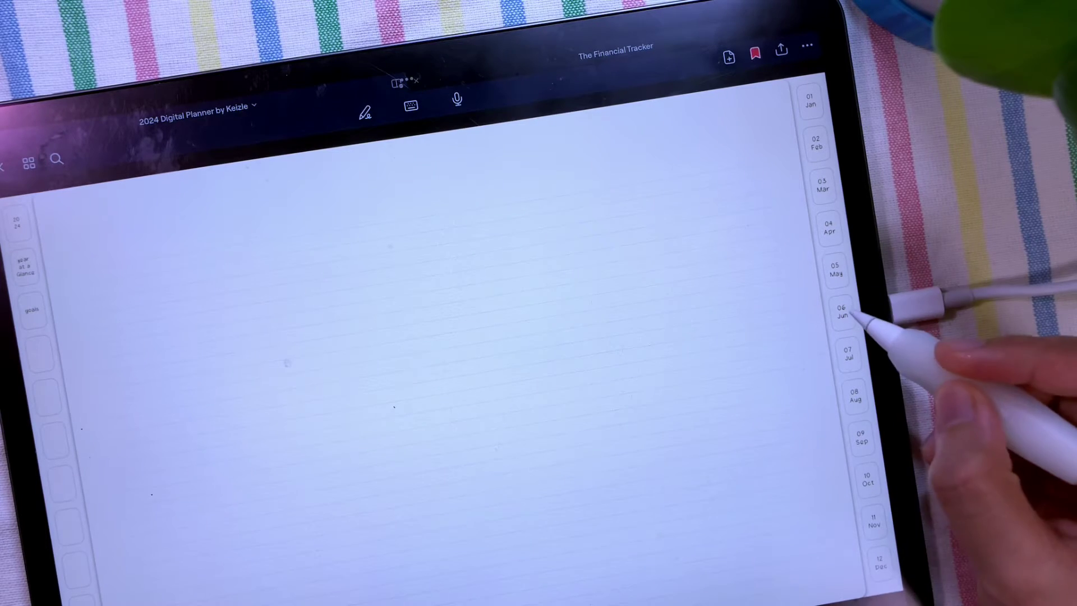
pyautogui.click(627, 392)
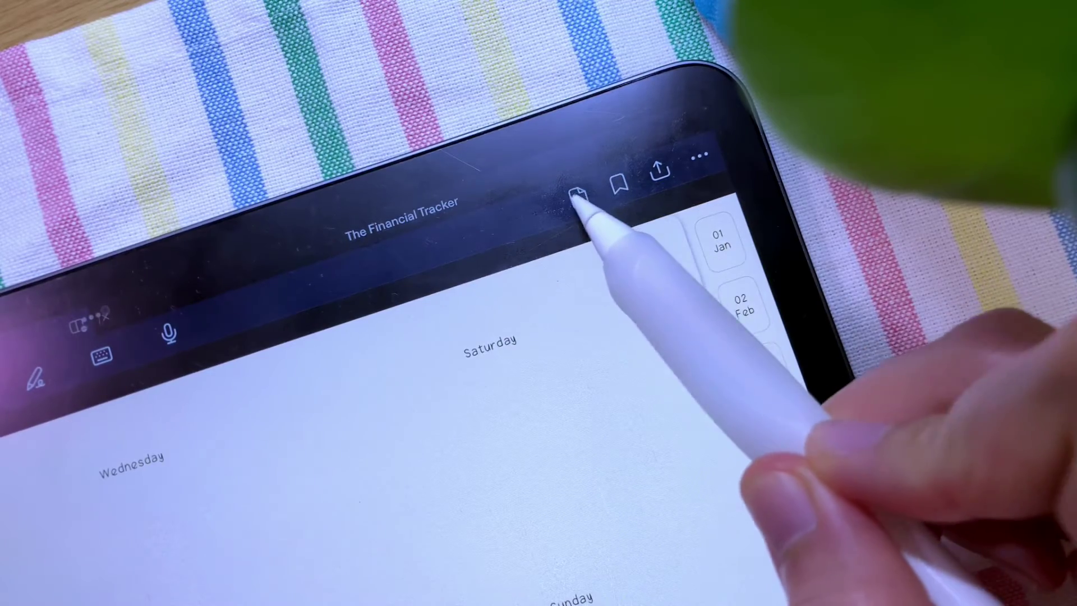
# Use Add Page to paste the copied blank lined page after June's weekly page
pyautogui.click(578, 197)
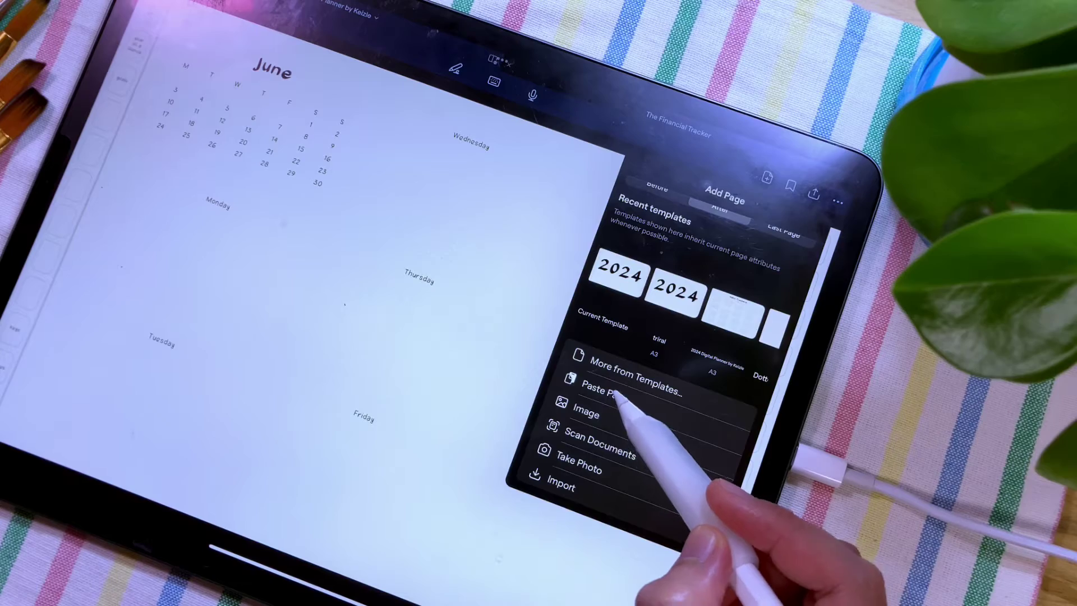
pyautogui.click(617, 393)
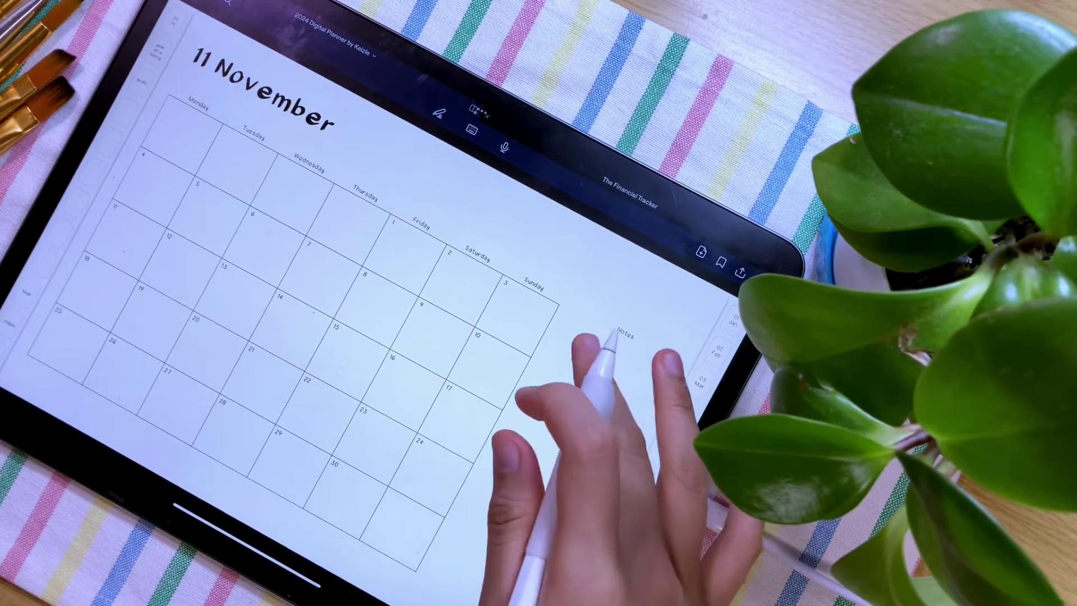
# Flip forward past the November week to the pasted blank lined page
pyautogui.moveTo(481, 397)
pyautogui.mouseDown()
pyautogui.moveTo(274, 295)
pyautogui.moveTo(143, 363)
pyautogui.mouseUp()
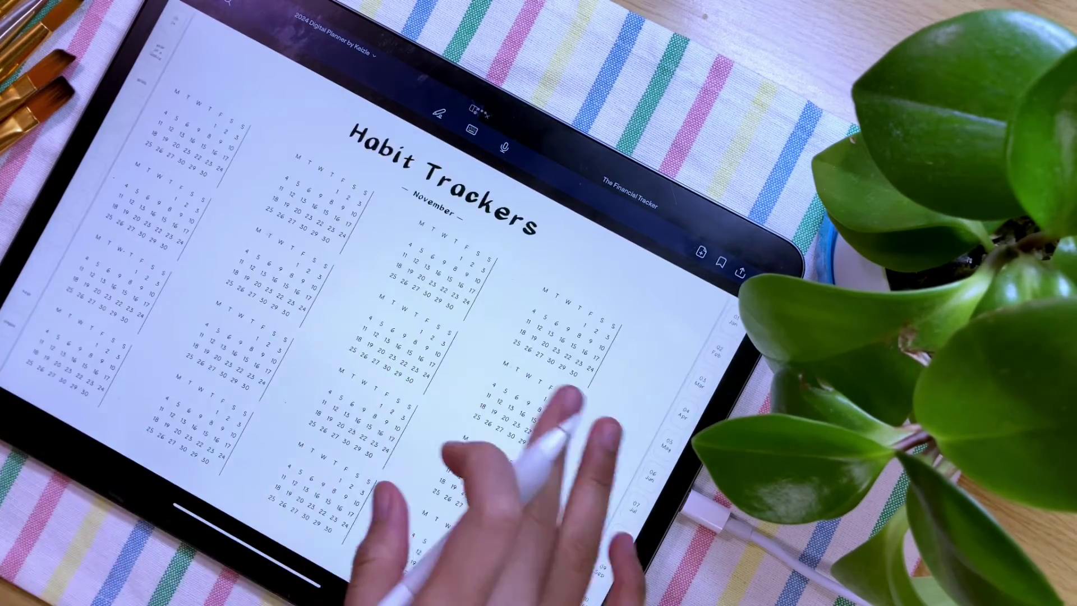
pyautogui.moveTo(531, 429)
pyautogui.mouseDown()
pyautogui.moveTo(76, 412)
pyautogui.moveTo(556, 472)
pyautogui.moveTo(260, 371)
pyautogui.mouseUp()
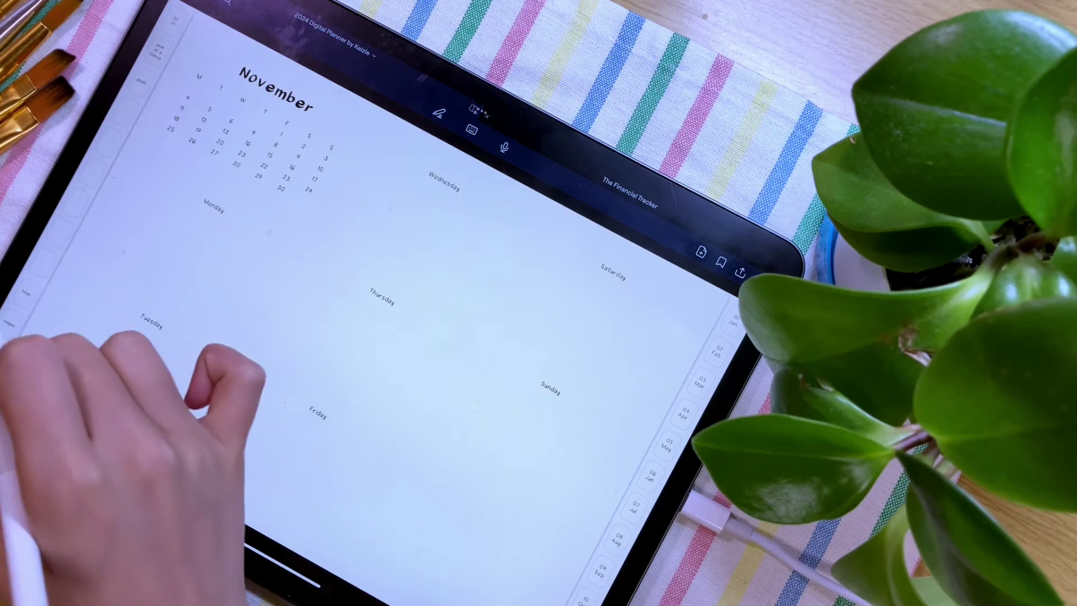
pyautogui.moveTo(211, 378); pyautogui.dragTo(67, 396)
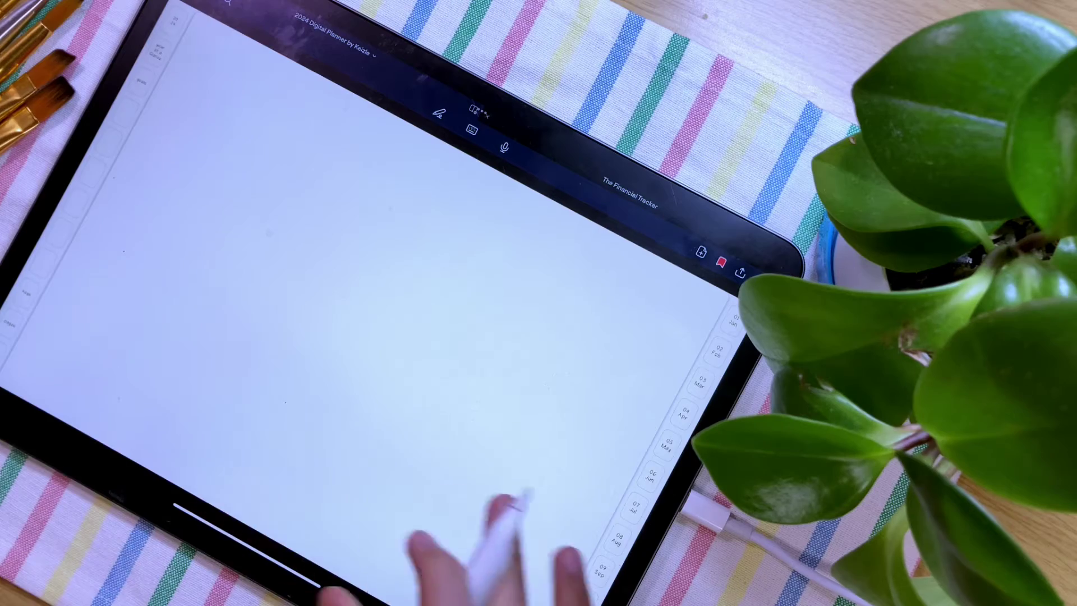
pyautogui.click(286, 405)
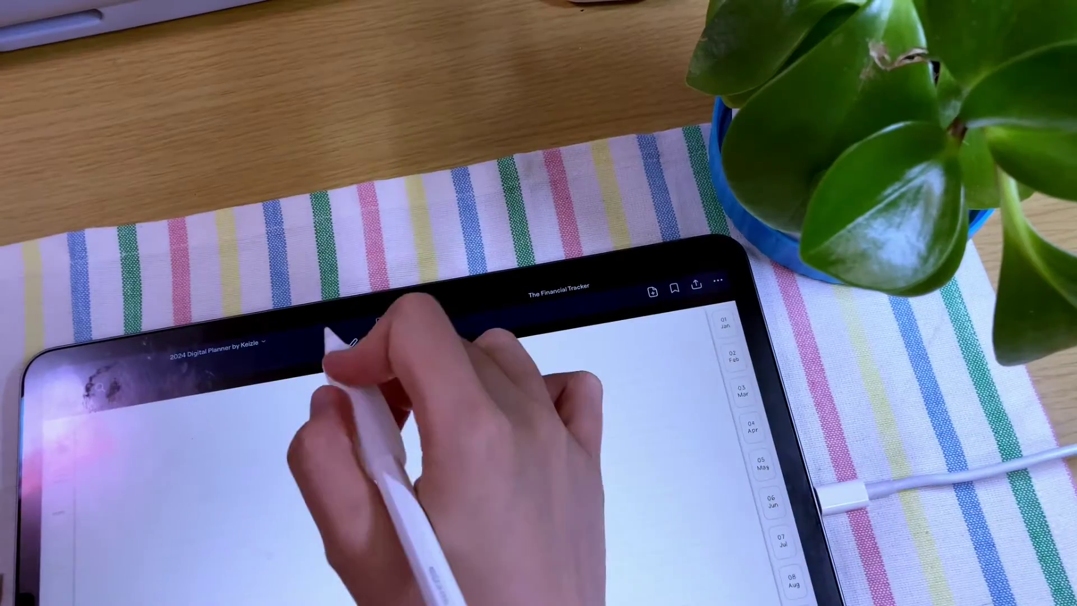
# Draw a test scribble with the pen, then clear it through the page's options
pyautogui.click(352, 341)
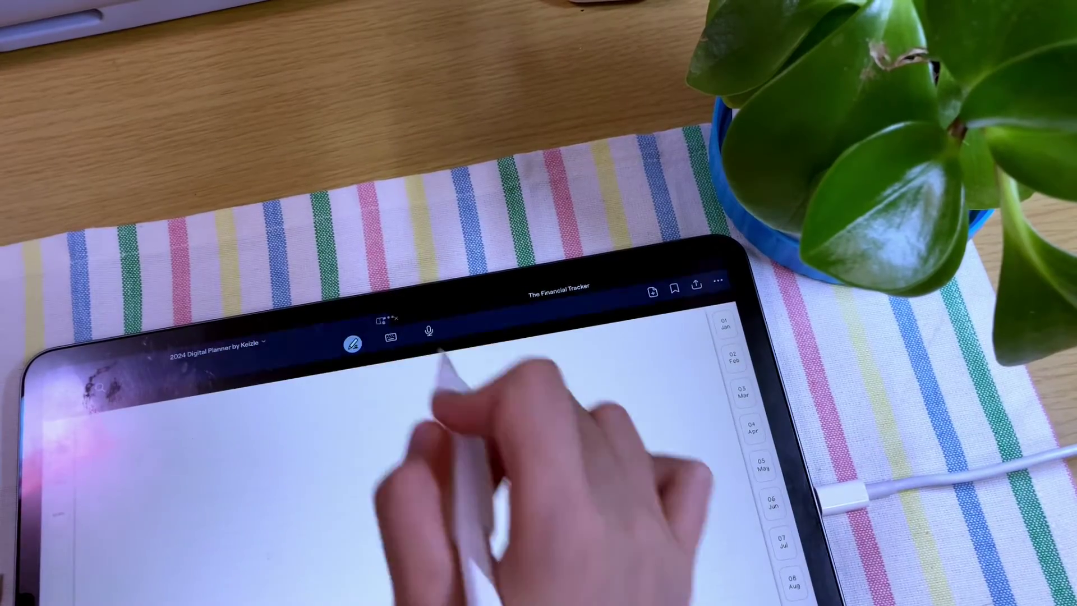
pyautogui.moveTo(174, 516)
pyautogui.mouseDown()
pyautogui.moveTo(277, 463)
pyautogui.moveTo(362, 509)
pyautogui.moveTo(541, 541)
pyautogui.moveTo(493, 440)
pyautogui.moveTo(429, 484)
pyautogui.mouseUp()
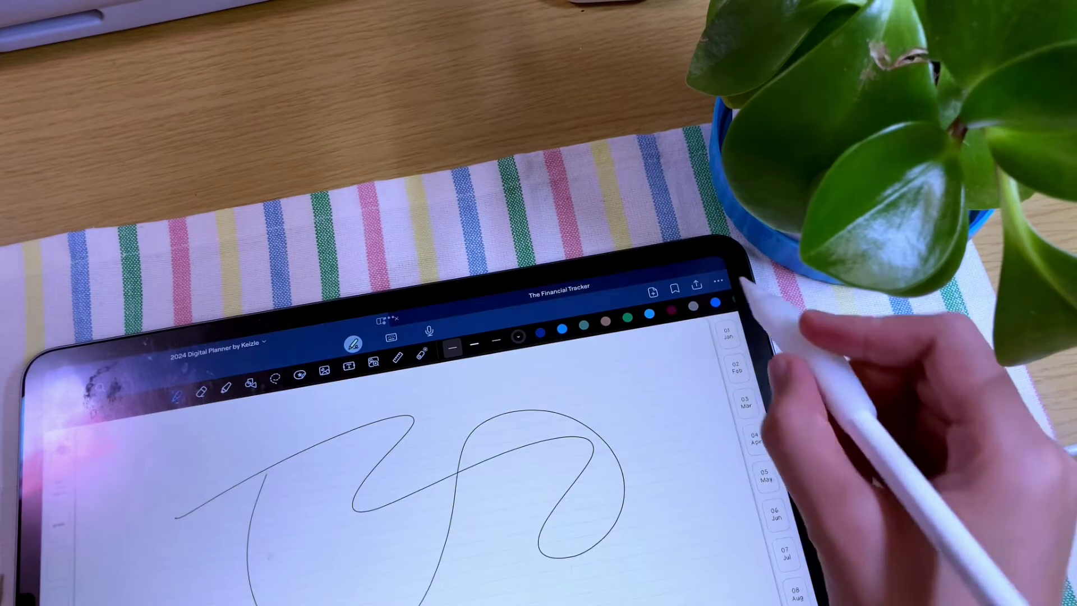
pyautogui.click(717, 281)
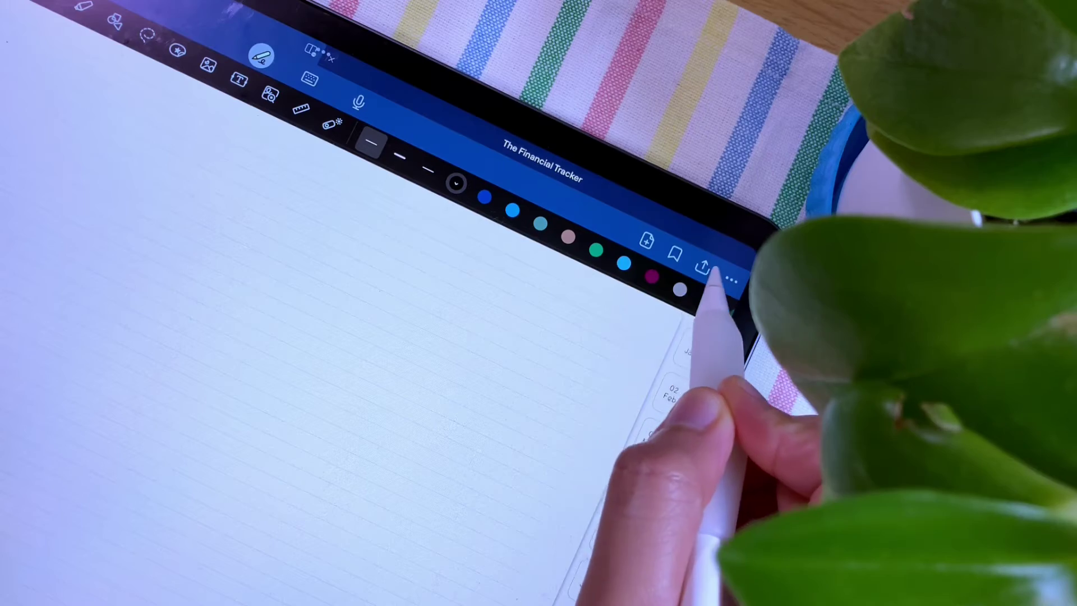
# Export this page as a Goodnotes file named 'Line (full page)' and save it to ForTutorials
pyautogui.click(702, 268)
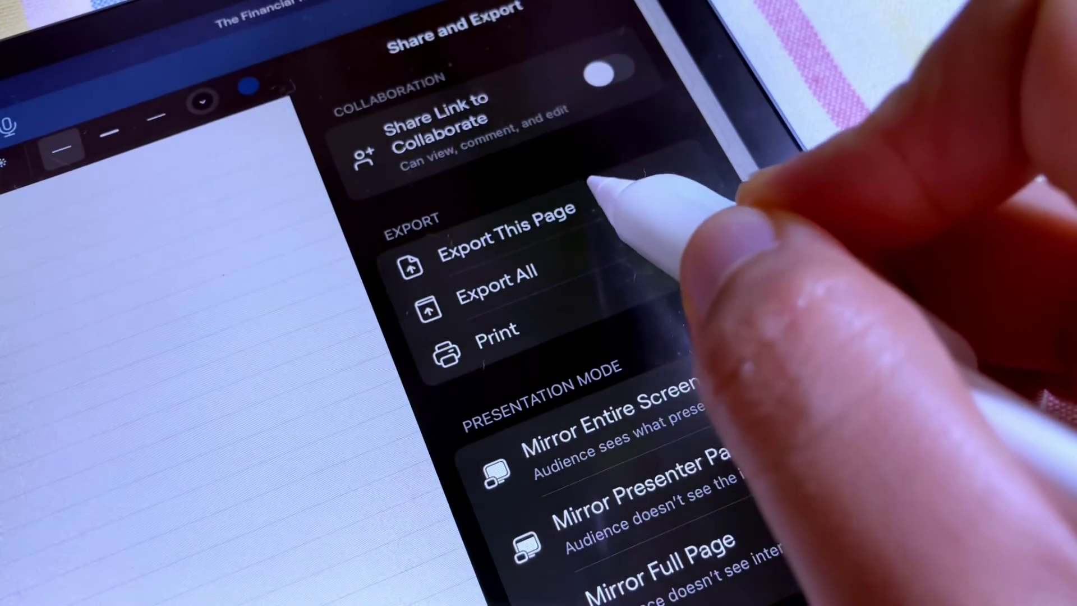
pyautogui.click(636, 157)
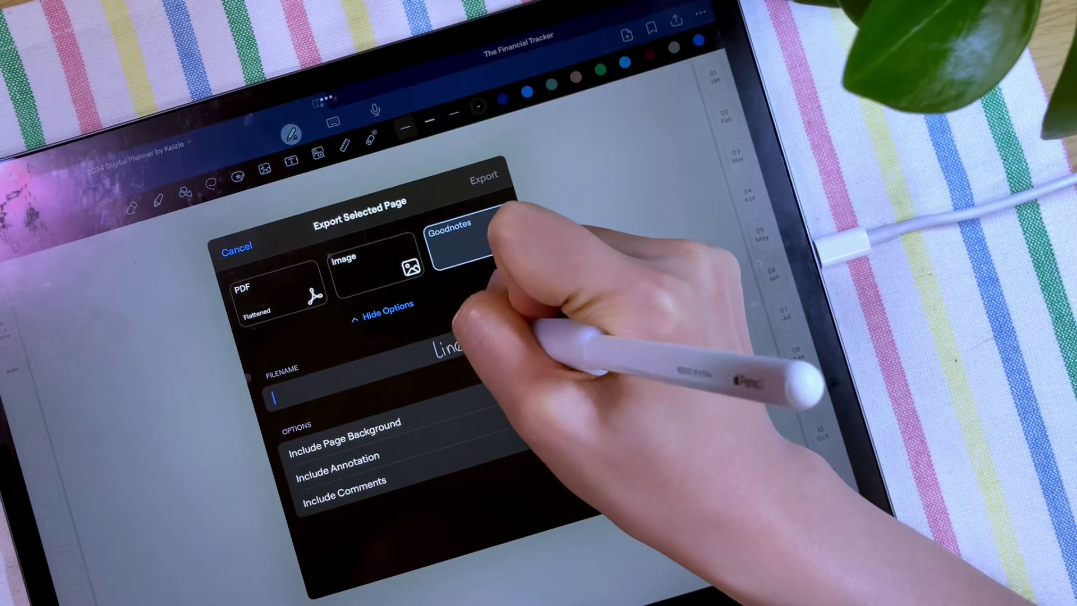
pyautogui.moveTo(455, 347); pyautogui.dragTo(468, 343)
pyautogui.write('Line (full')
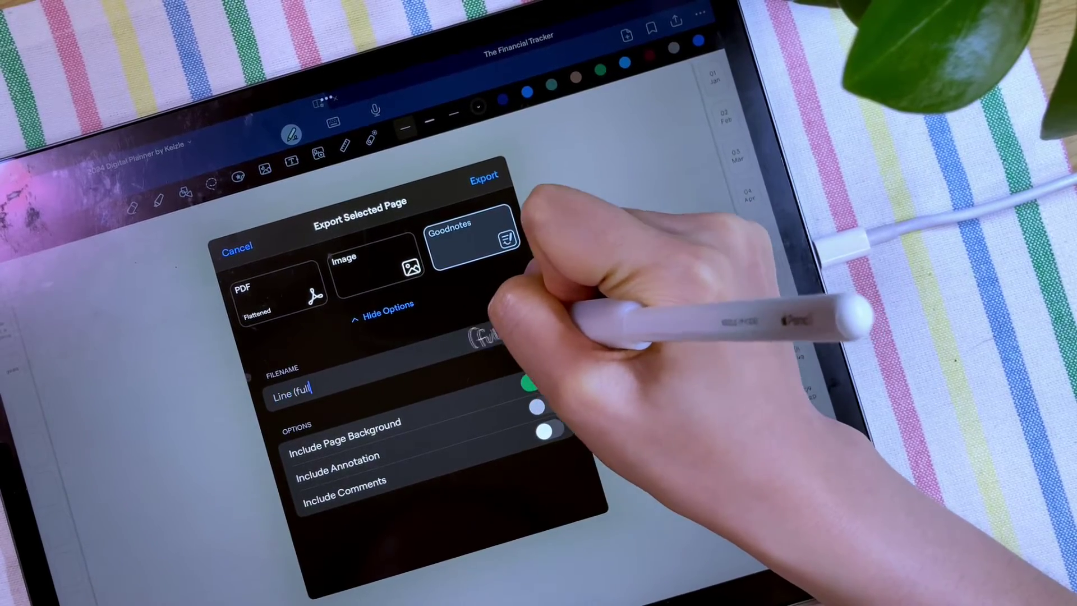
pyautogui.write('page)')
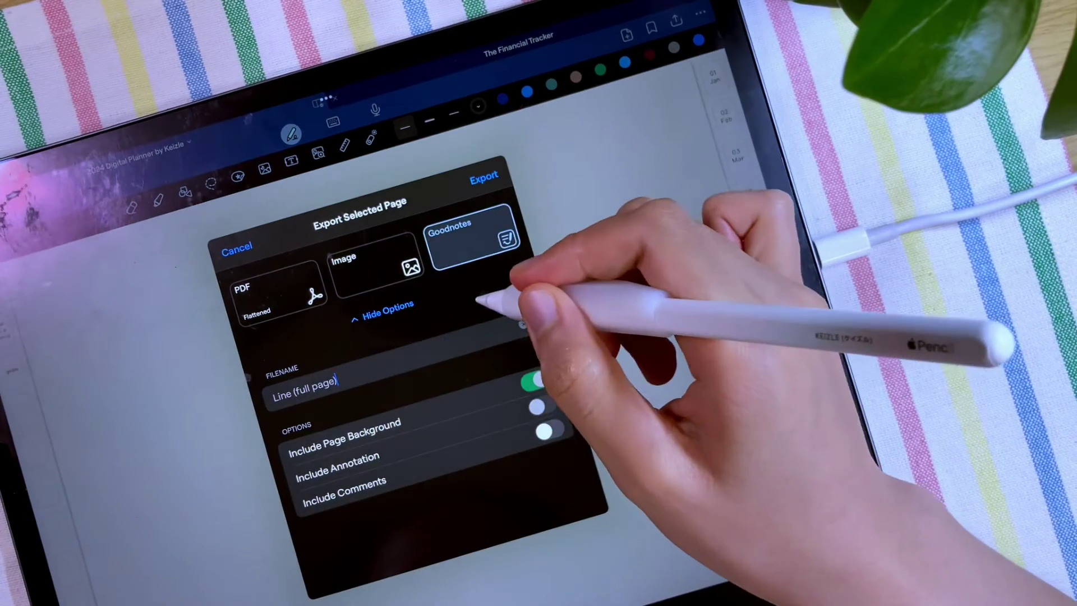
pyautogui.click(481, 179)
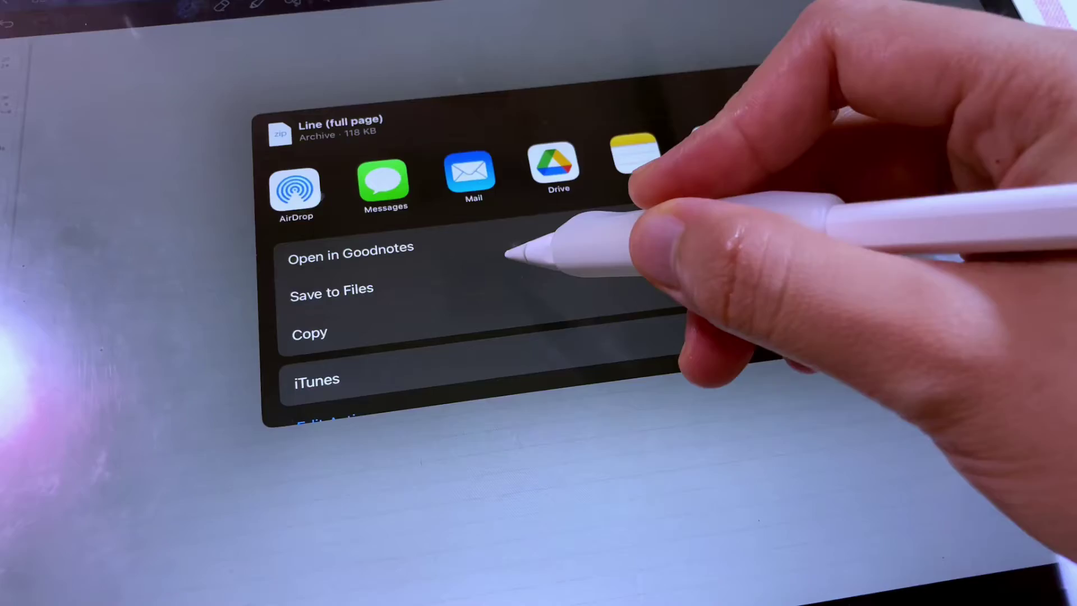
pyautogui.click(505, 282)
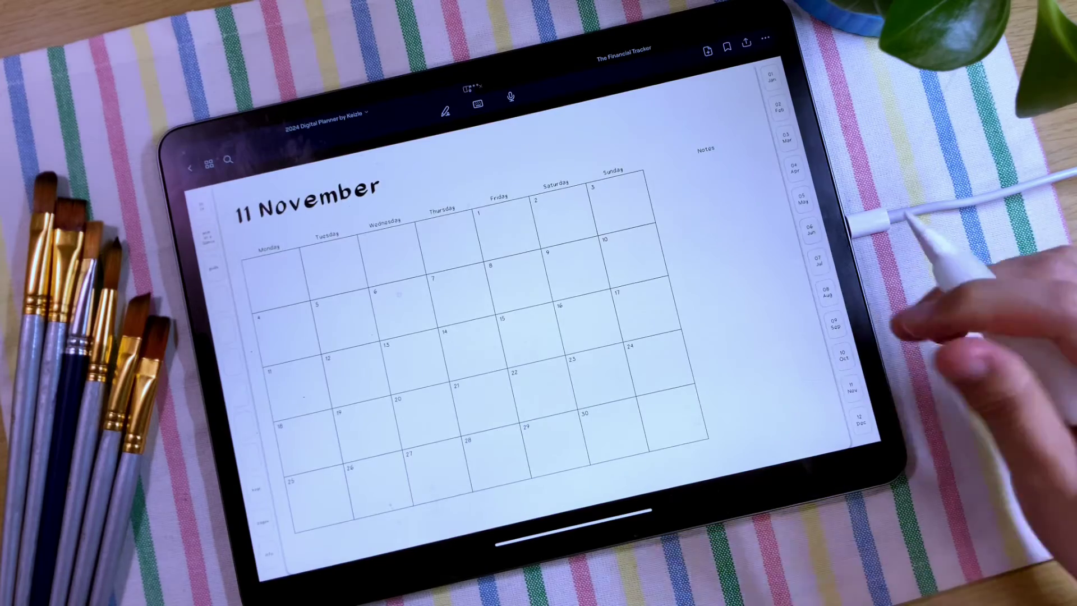
# Import the exported lined-page file from ForTutorials as a page after November's weekly page
pyautogui.click(645, 357)
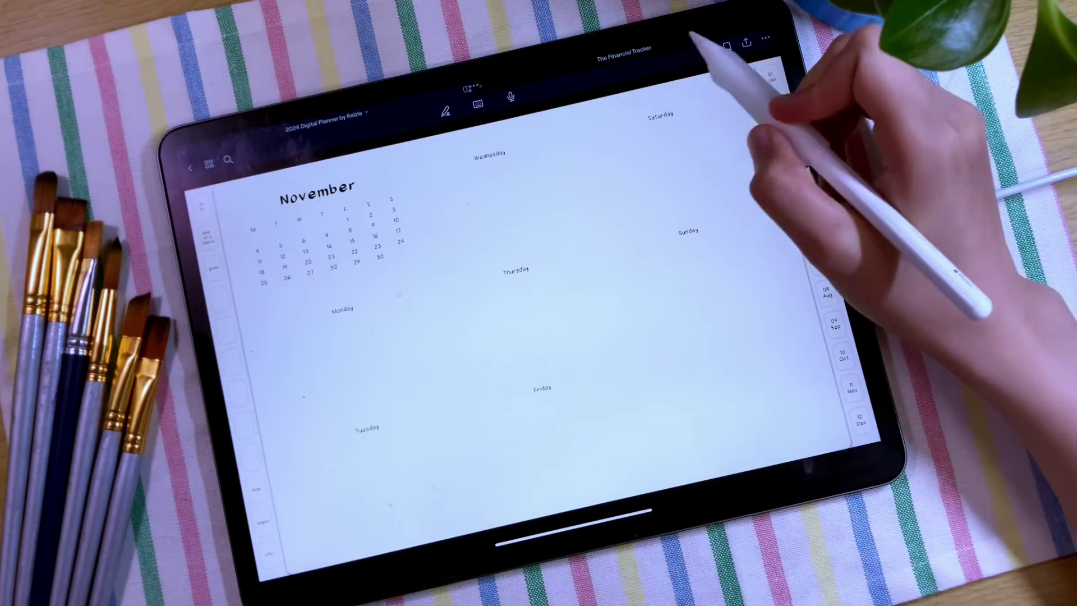
pyautogui.click(707, 50)
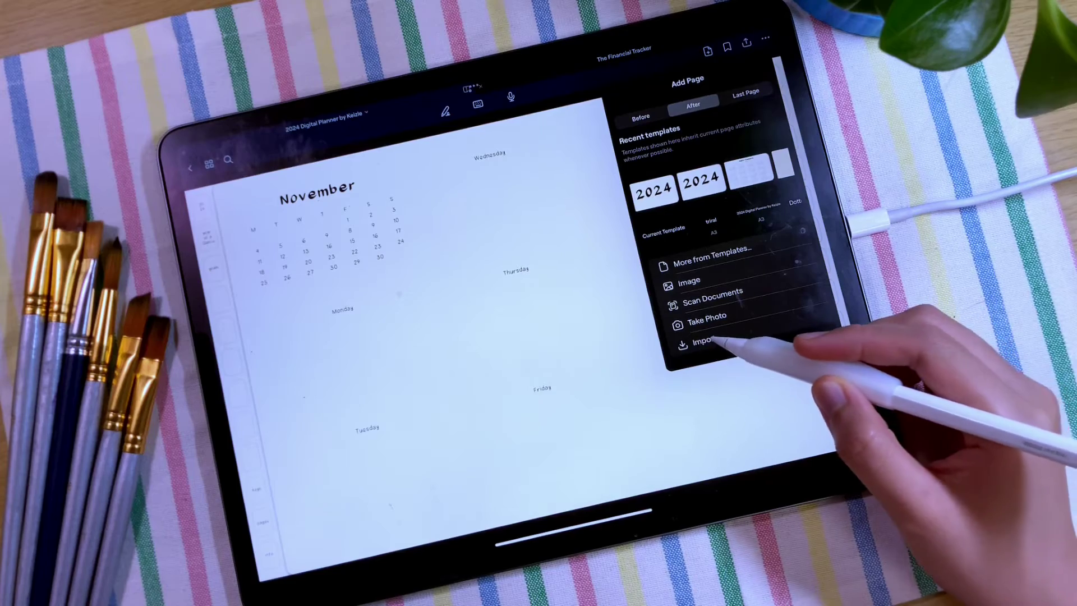
pyautogui.click(707, 342)
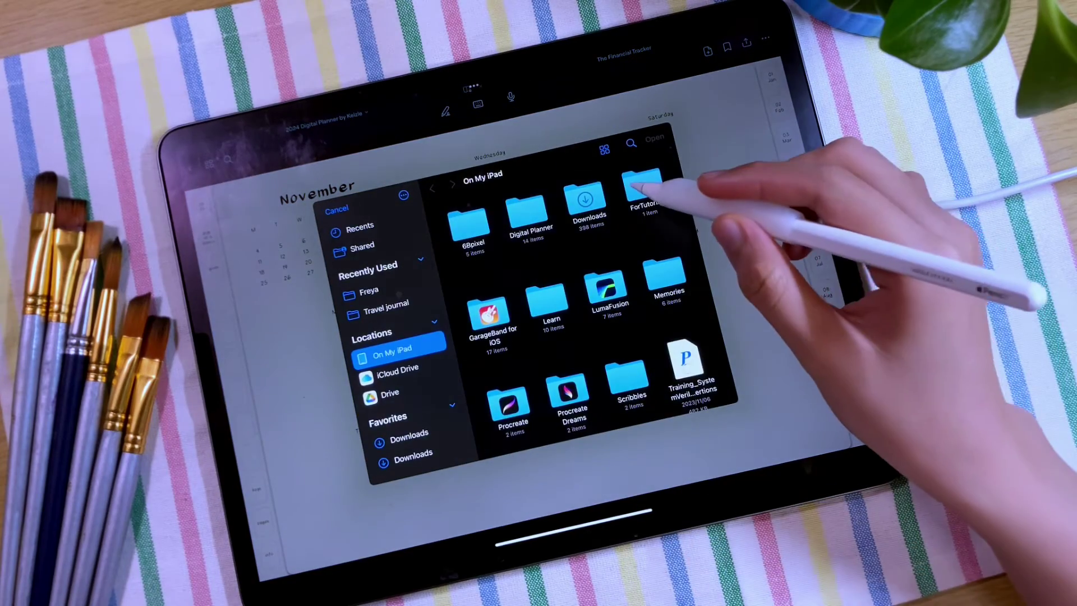
pyautogui.click(643, 187)
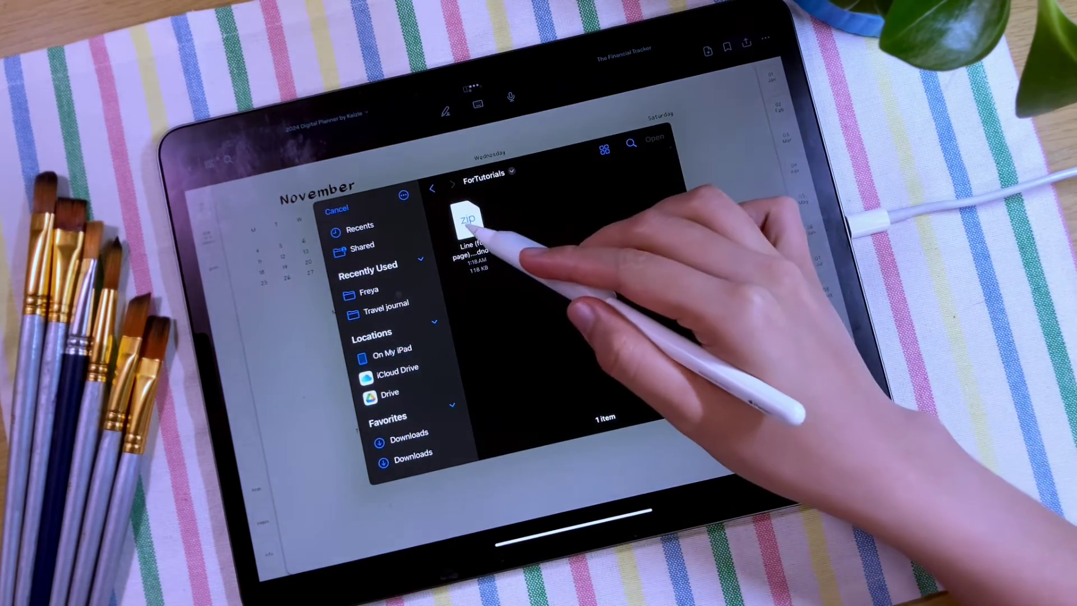
pyautogui.click(469, 221)
pyautogui.click(656, 139)
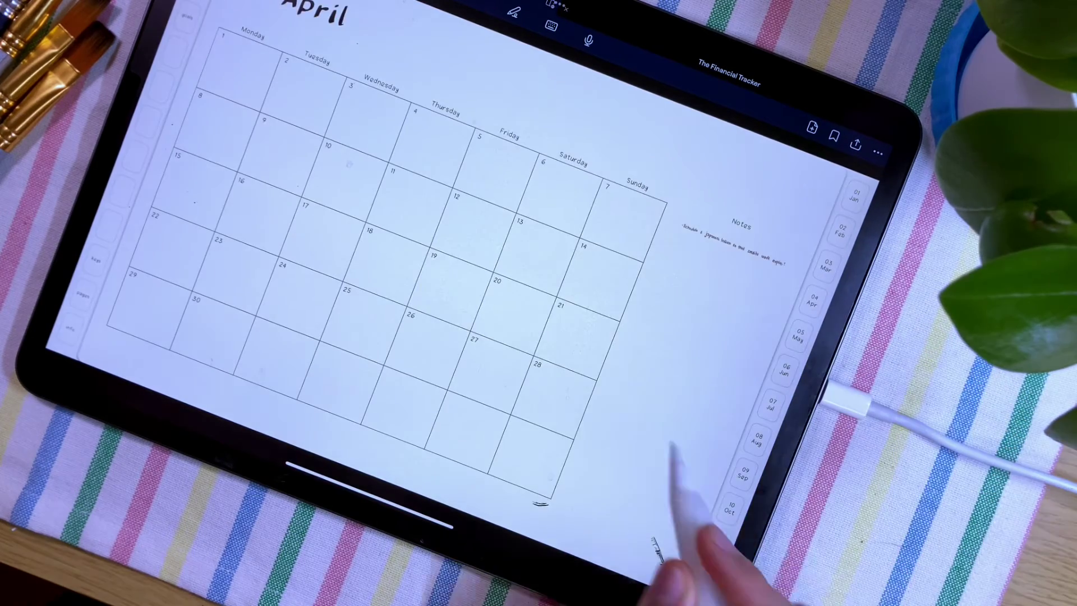
# Import the lined-page zip from ForTutorials as a new page after April's weekly page
pyautogui.click(760, 411)
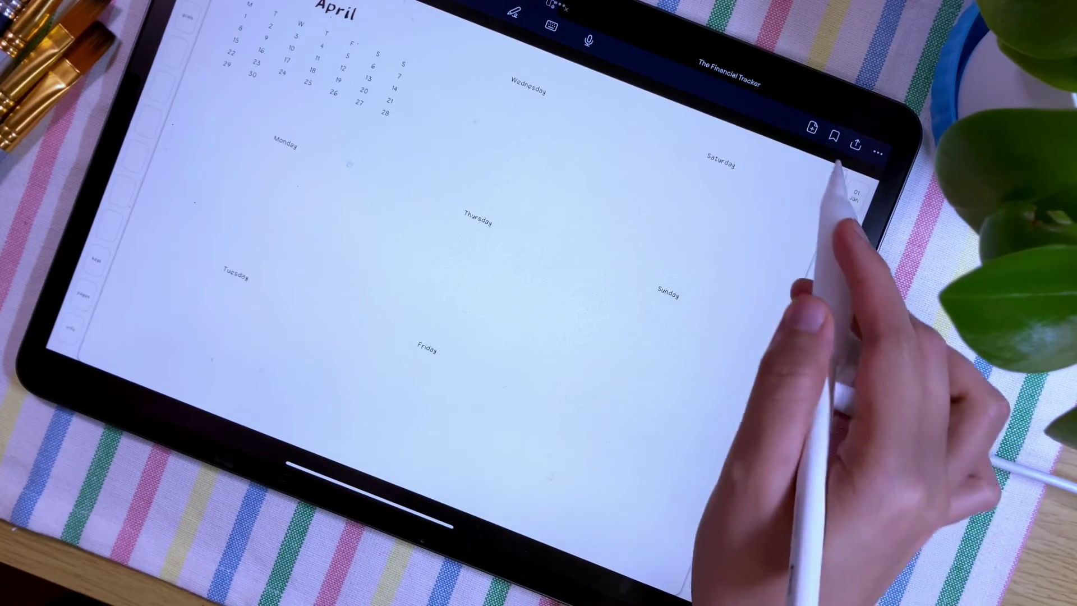
pyautogui.click(844, 164)
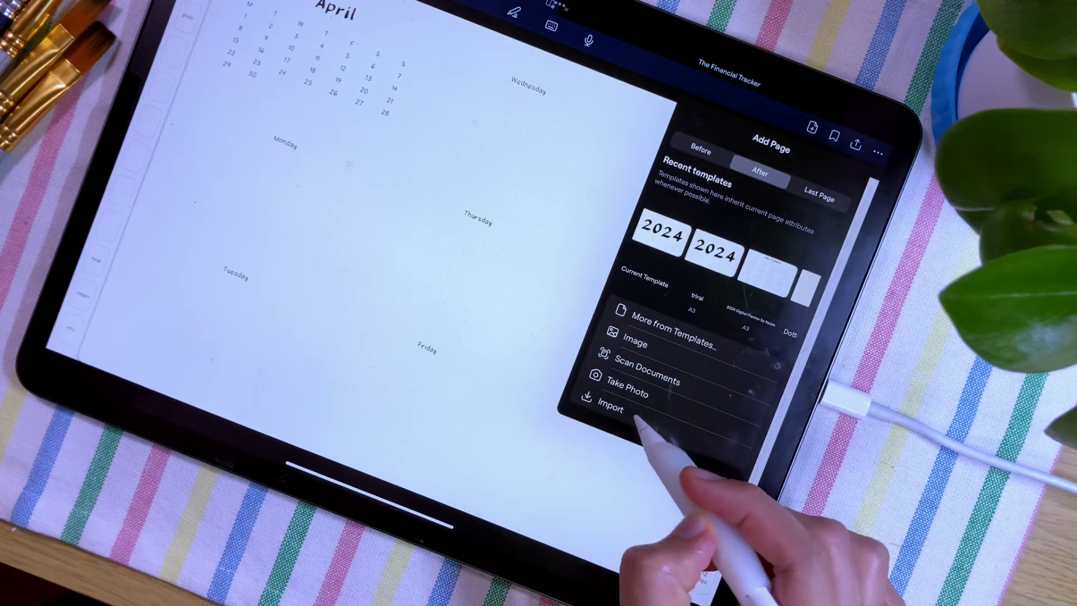
pyautogui.click(614, 408)
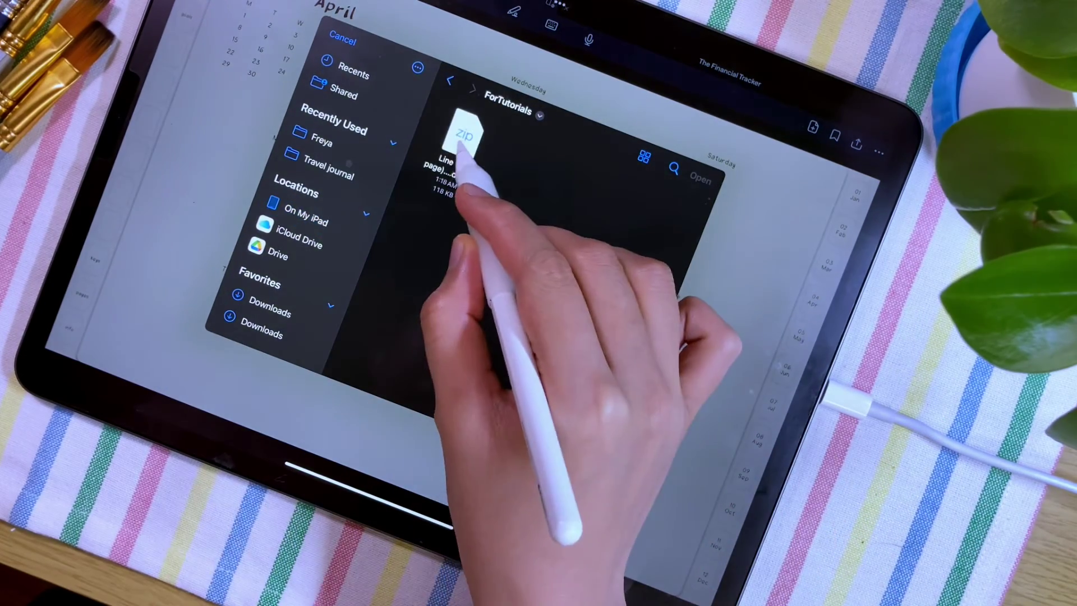
pyautogui.click(463, 139)
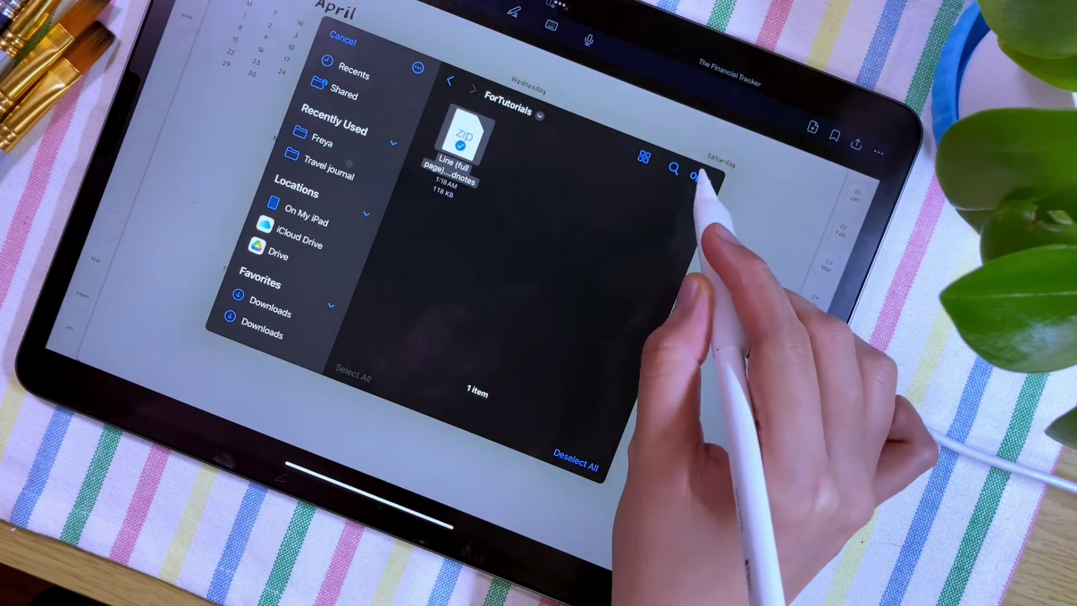
pyautogui.click(697, 176)
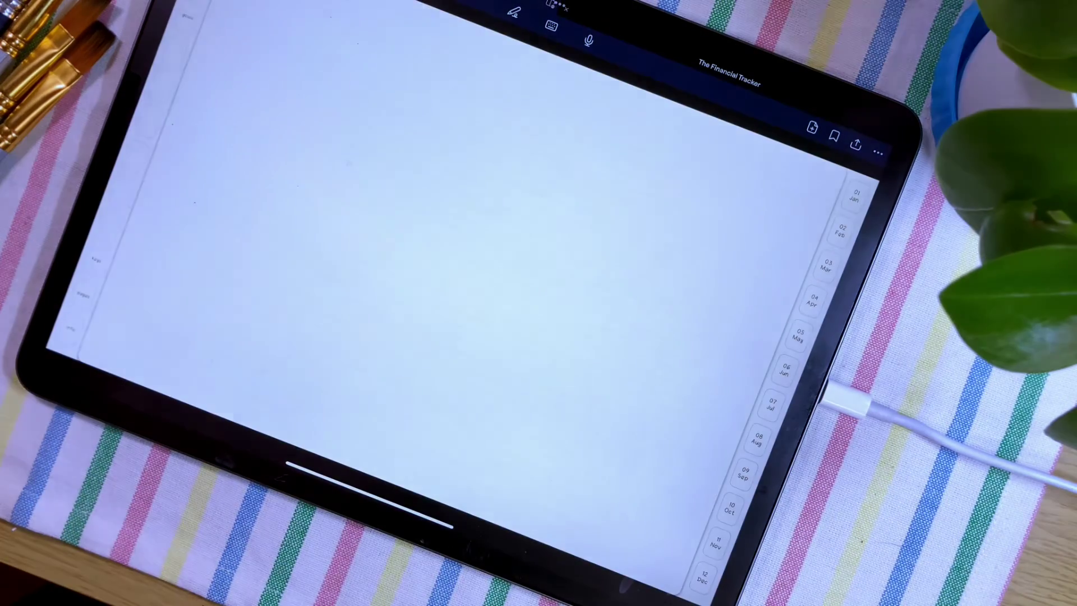